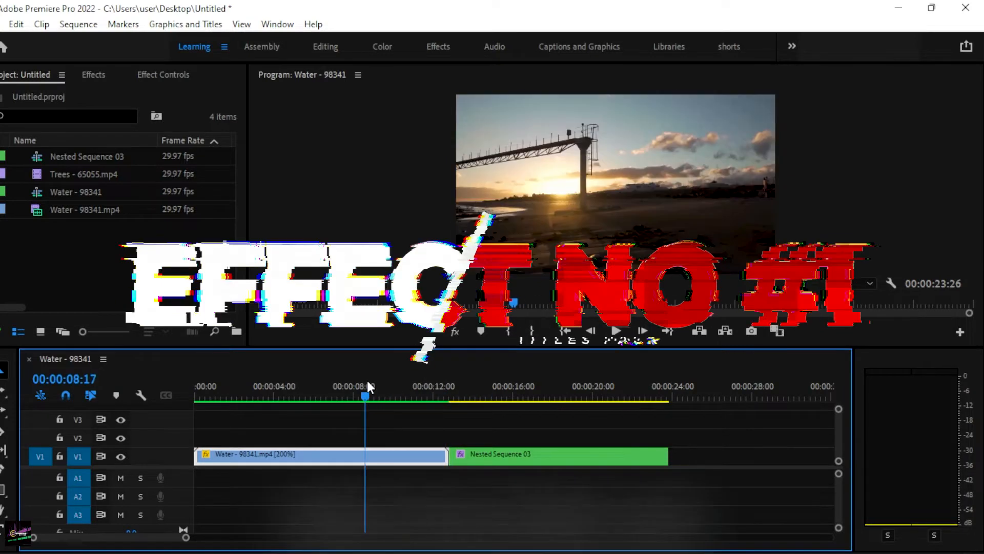
- Create a 1920 x 1080 adjustment layer with a 30.00 fps timebase and square pixels in the project
{"action": "left_click", "coordinate": [26, 72]}
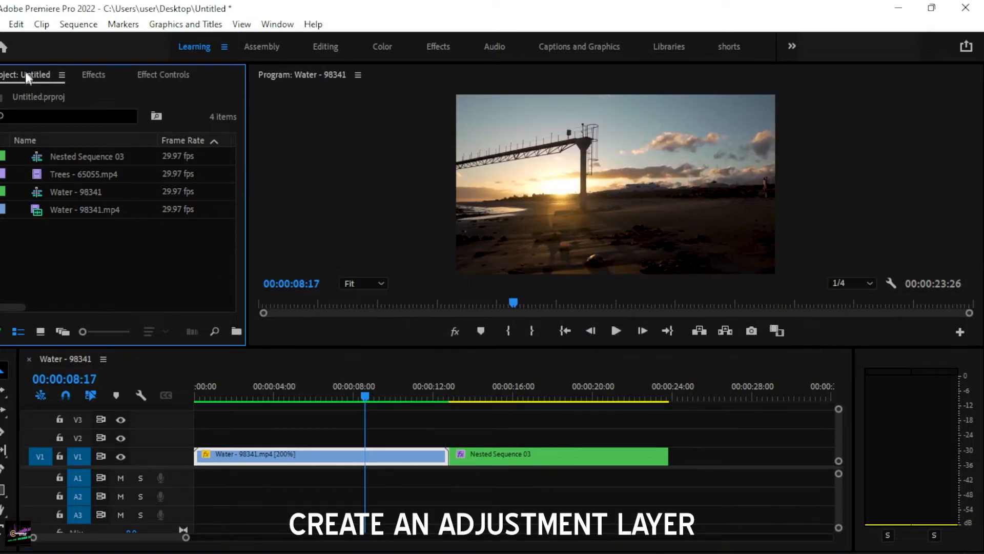
{"action": "right_click", "coordinate": [100, 230]}
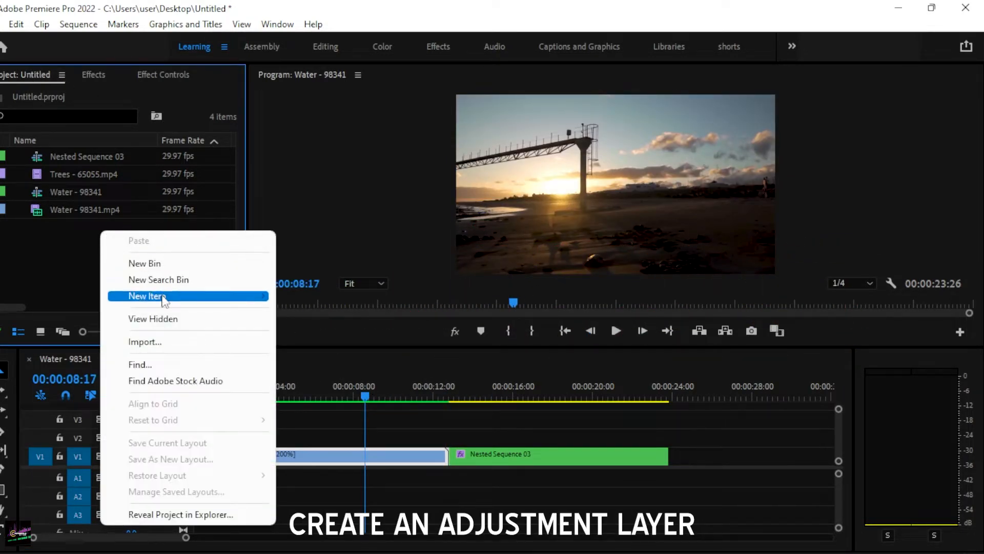
{"action": "mouse_move", "coordinate": [263, 296]}
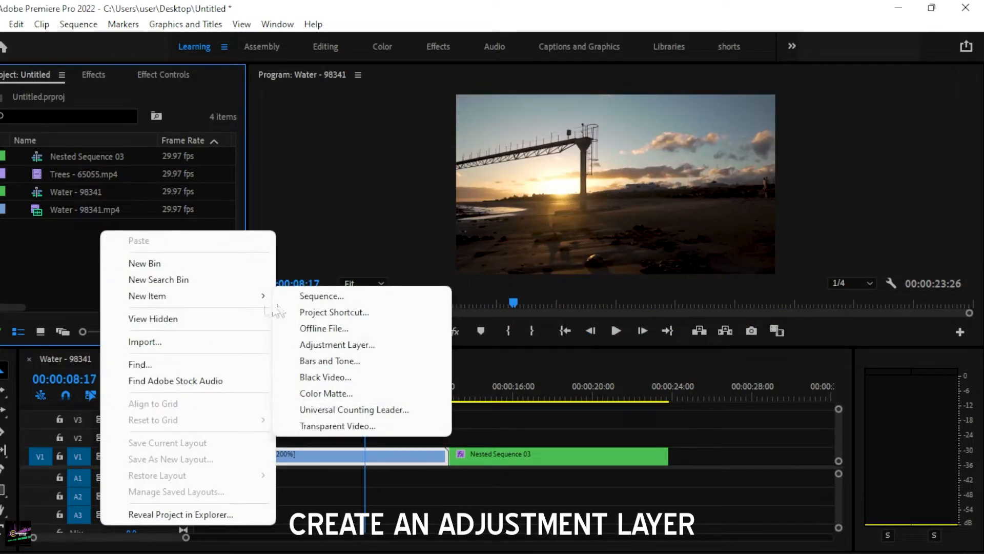
{"action": "left_click", "coordinate": [320, 346]}
{"action": "left_click", "coordinate": [499, 281]}
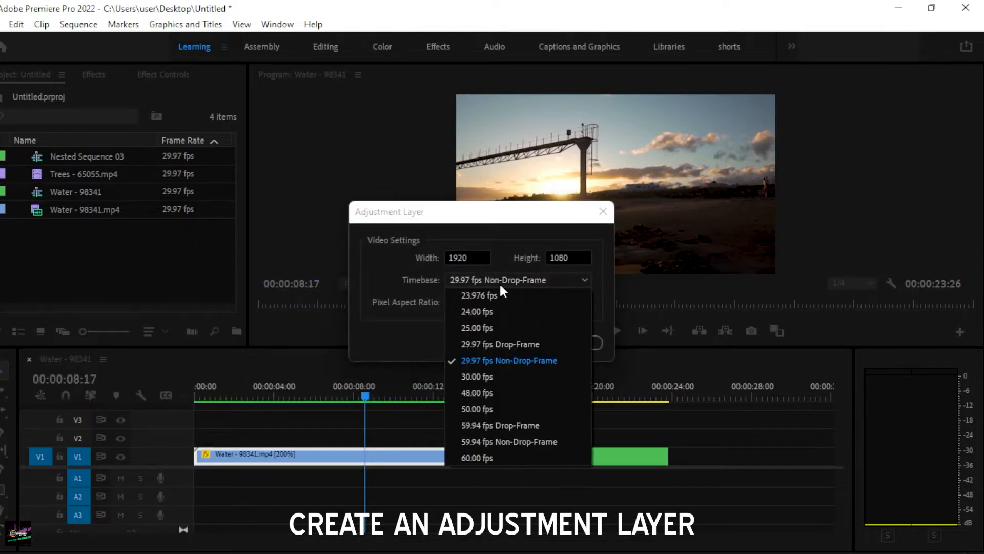
{"action": "left_click", "coordinate": [498, 359]}
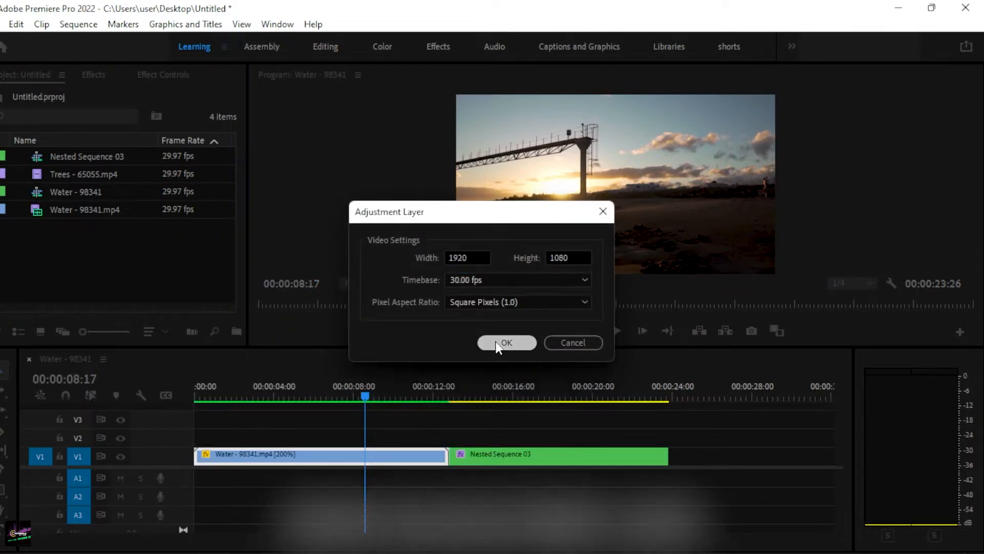
{"action": "left_click", "coordinate": [496, 341]}
- Place the adjustment layer on V2 at 00:00:10:28, spanning the cut between the Water clip and Nested Sequence 03
{"action": "left_click_drag", "start_coordinate": [100, 158], "coordinate": [410, 436]}
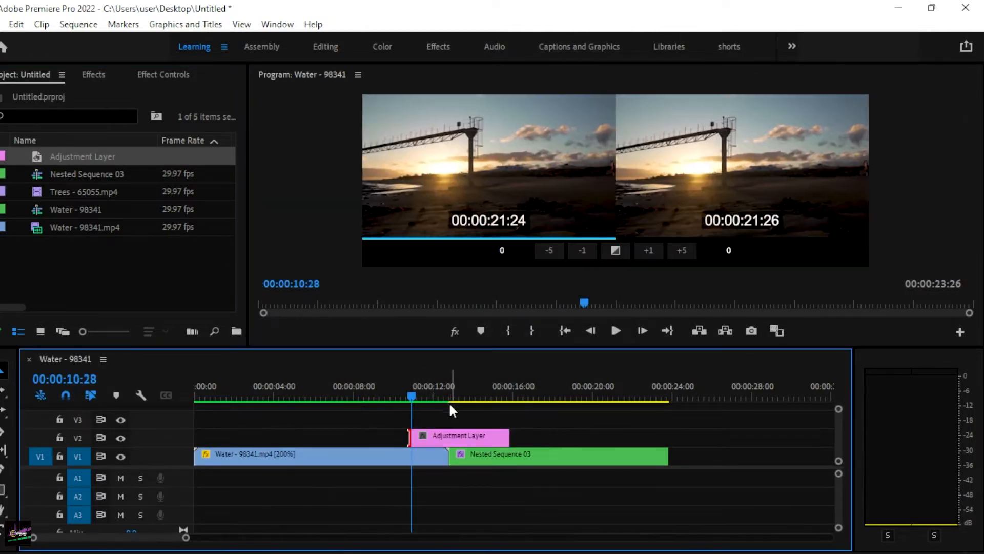
{"action": "left_click", "coordinate": [434, 393]}
{"action": "left_click", "coordinate": [461, 439]}
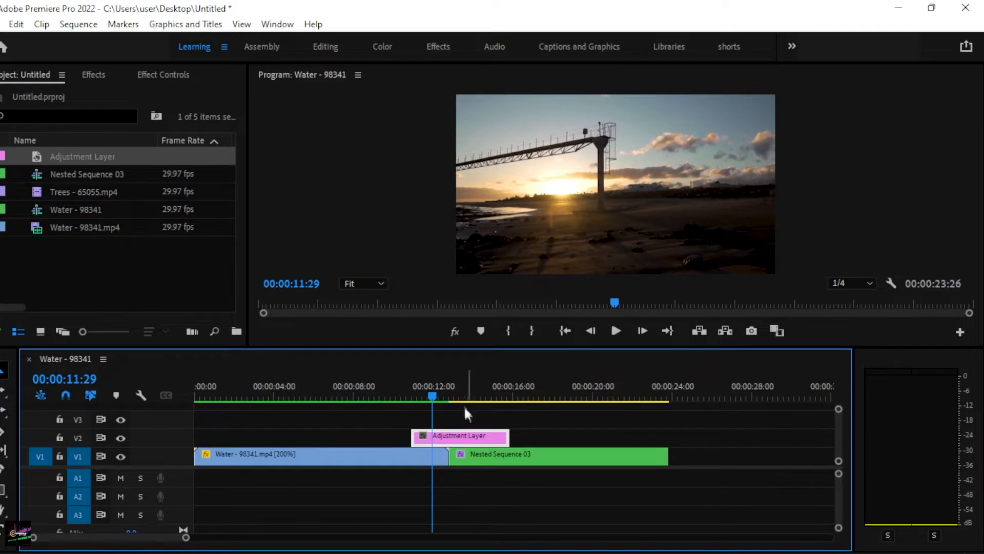
- Trim the start of the adjustment layer on V2 to 00:00:11:18, 35 frames before the cut
{"action": "left_click", "coordinate": [446, 394]}
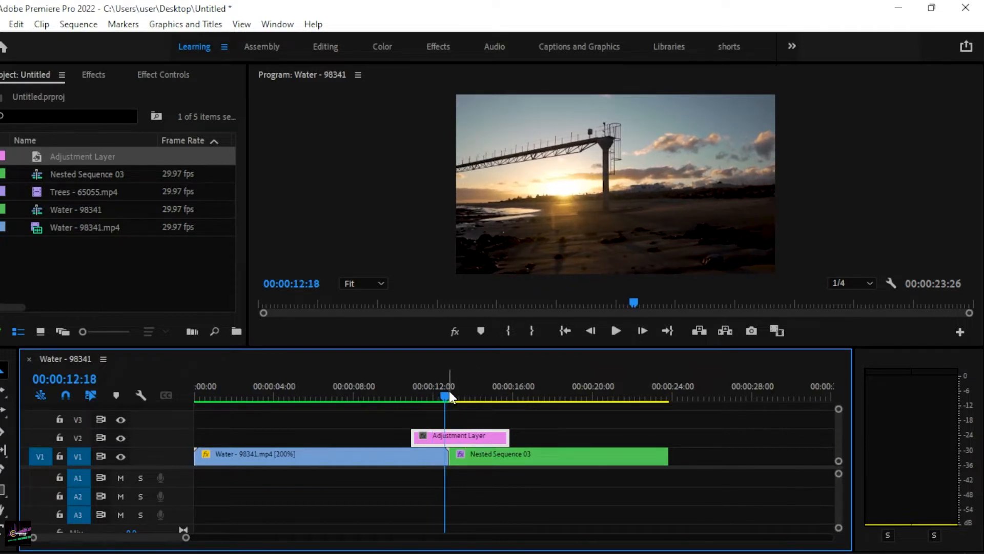
{"action": "left_click", "coordinate": [450, 393]}
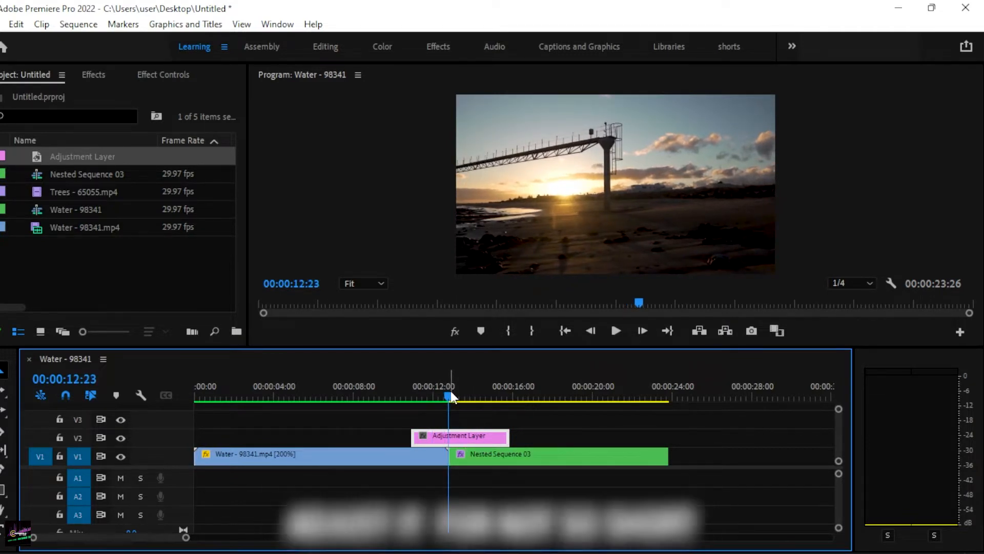
{"action": "key", "text": "shift+Left"}
{"action": "key", "text": "shift+Left"}
{"action": "key", "text": "shift+Left"}
{"action": "key", "text": "shift+Left"}
{"action": "key", "text": "shift+Left"}
{"action": "key", "text": "shift+Left"}
{"action": "key", "text": "shift+Left"}
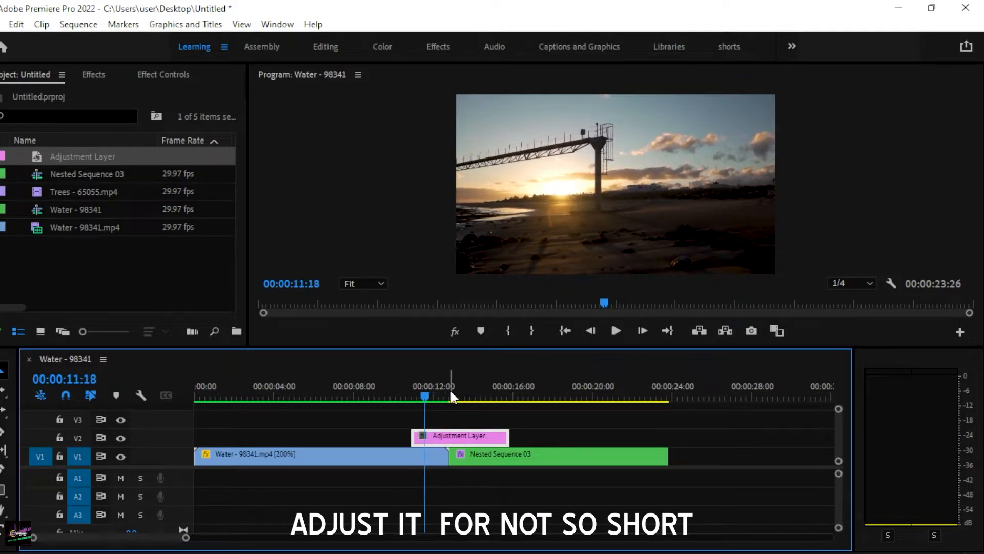
{"action": "left_click_drag", "start_coordinate": [413, 437], "coordinate": [425, 438]}
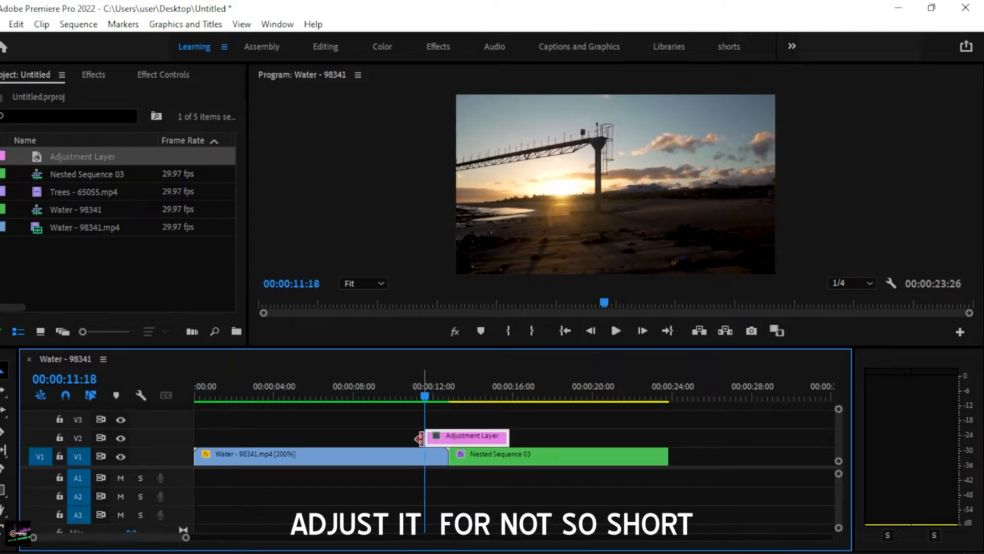
- Play on from the cut to about 00:00:14:06 and trim the end of the adjustment layer to that point
{"action": "left_click_drag", "start_coordinate": [428, 394], "coordinate": [450, 399]}
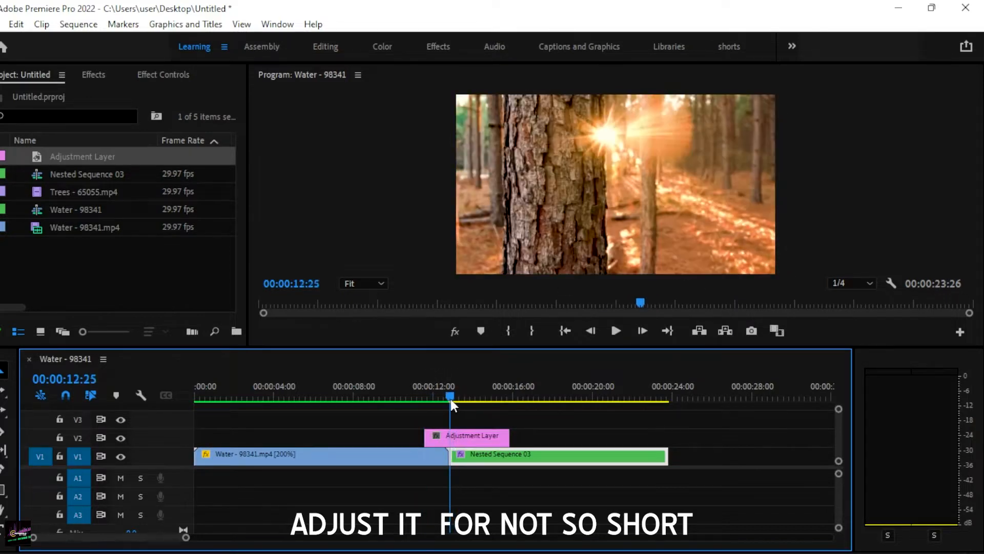
{"action": "key", "text": "shift+Left"}
{"action": "key", "text": "shift+Right"}
{"action": "key", "text": "Right"}
{"action": "key", "text": "space"}
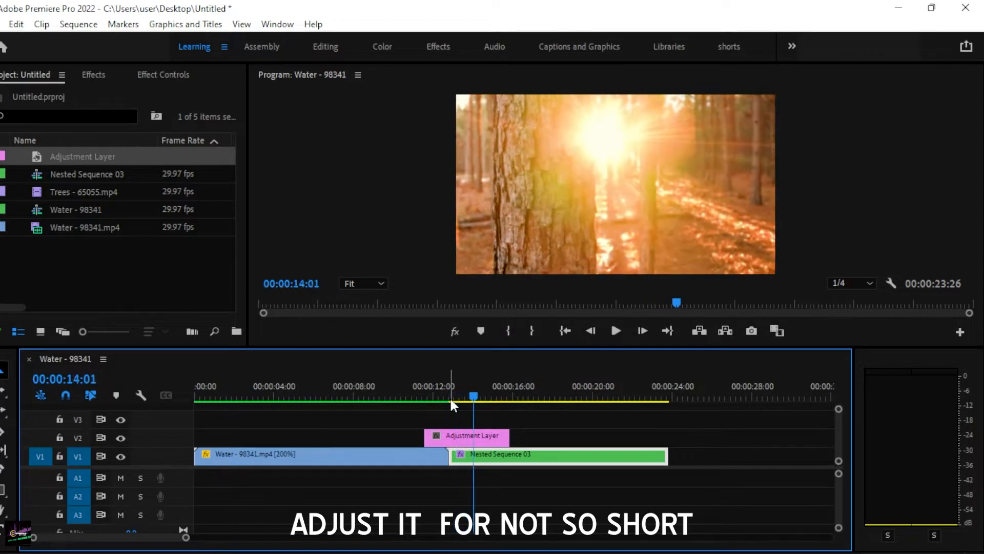
{"action": "key", "text": "space"}
{"action": "left_click_drag", "start_coordinate": [509, 436], "coordinate": [479, 439]}
- Select the adjustment layer on V2 and search the effects for "gauss"
{"action": "left_click", "coordinate": [446, 396]}
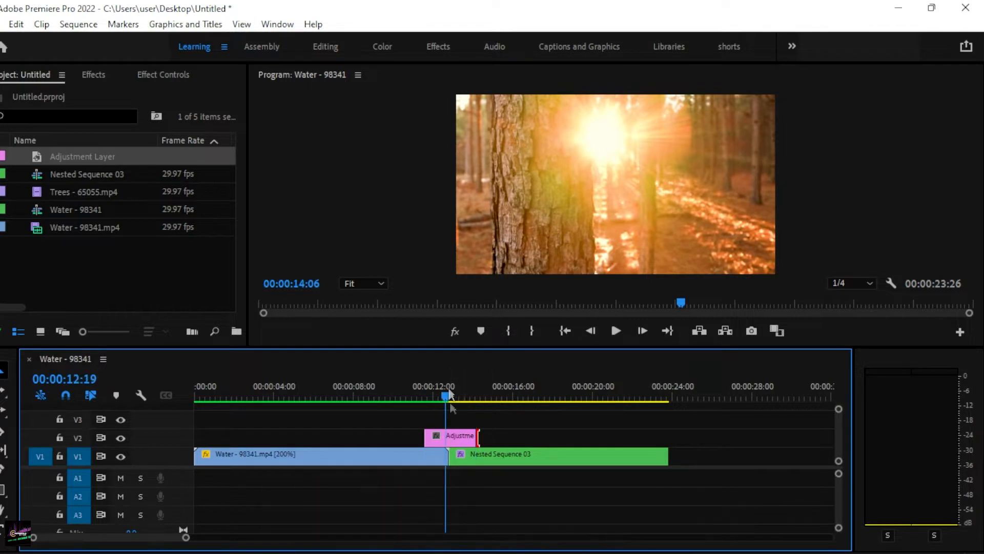
{"action": "left_click", "coordinate": [457, 438]}
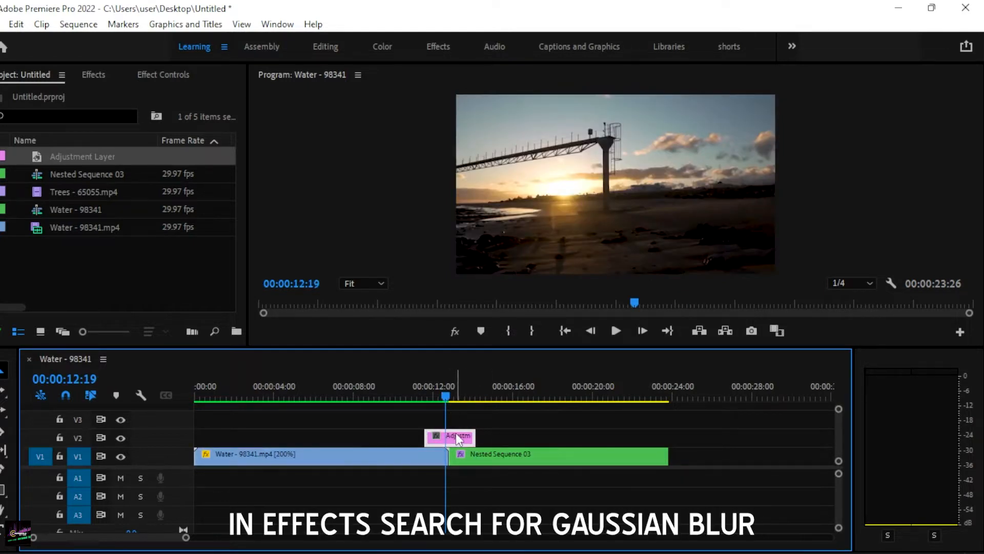
{"action": "left_click", "coordinate": [94, 74]}
{"action": "left_click", "coordinate": [44, 91]}
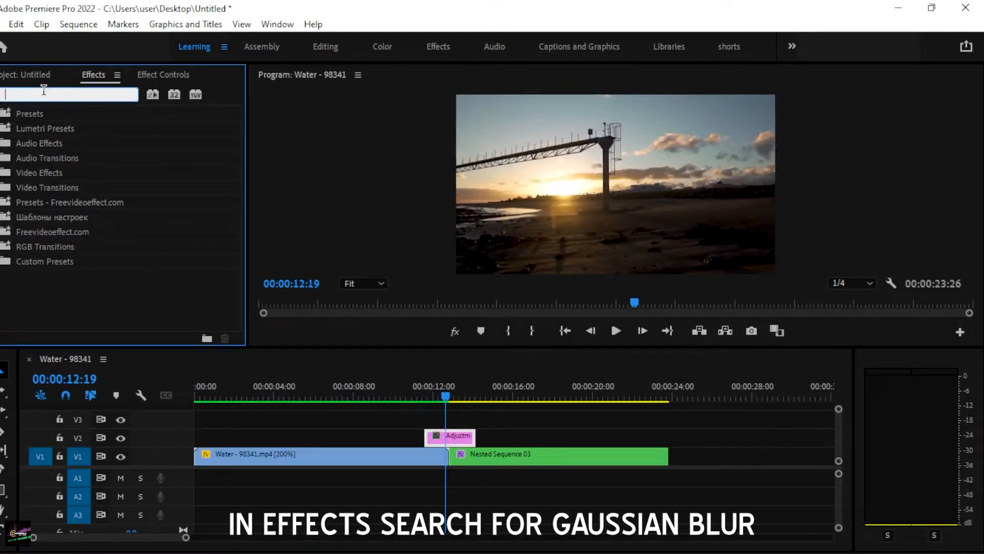
{"action": "type", "text": "g"}
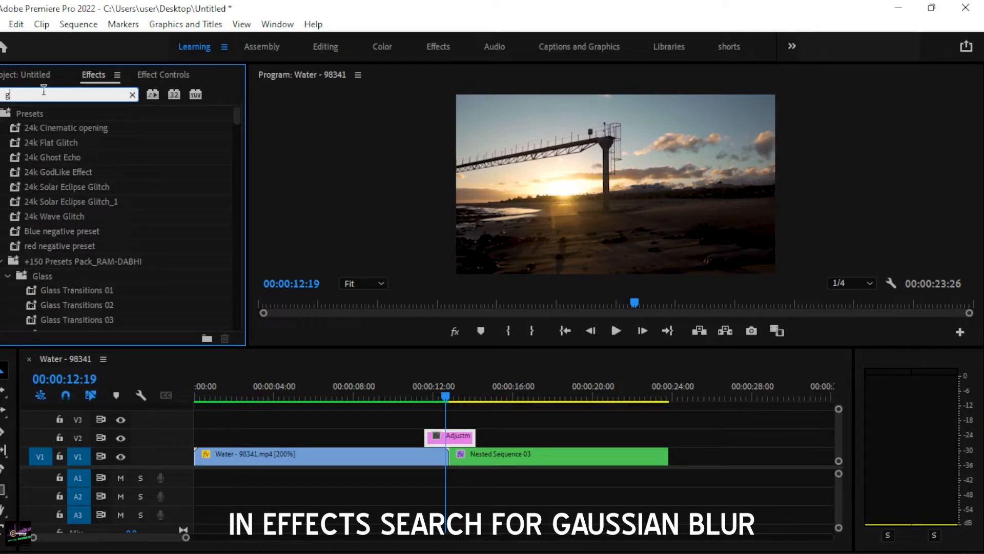
{"action": "type", "text": "s"}
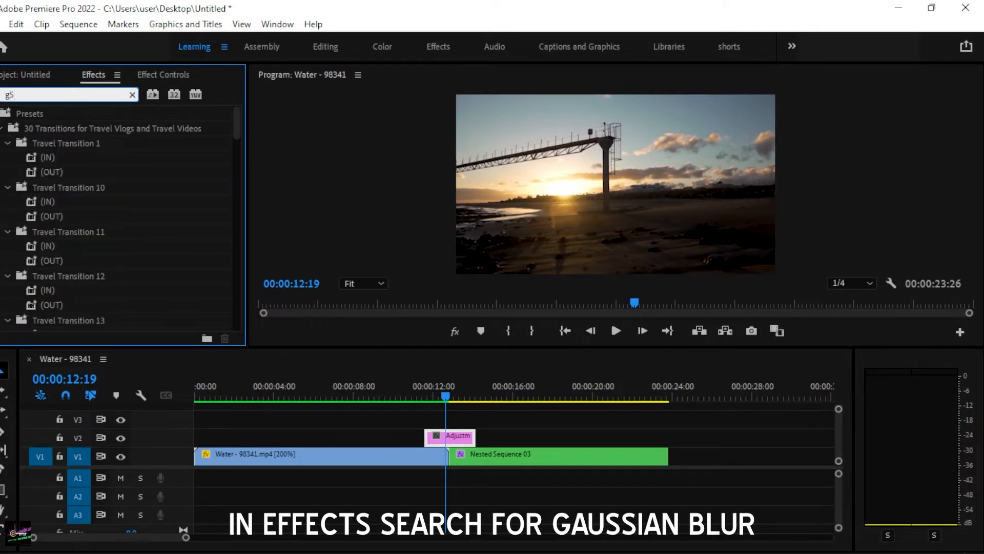
{"action": "key", "text": "BackSpace"}
{"action": "type", "text": "a"}
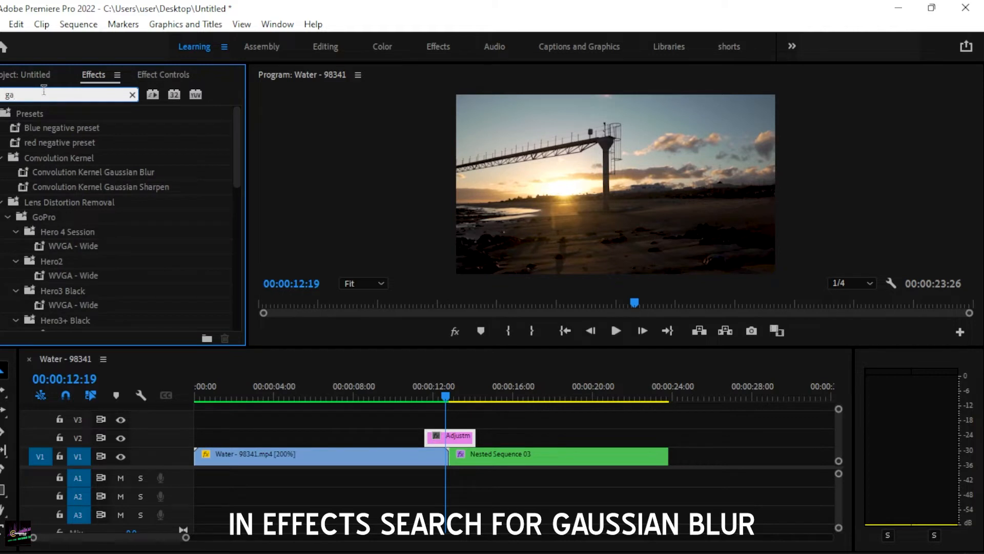
{"action": "type", "text": "ussian"}
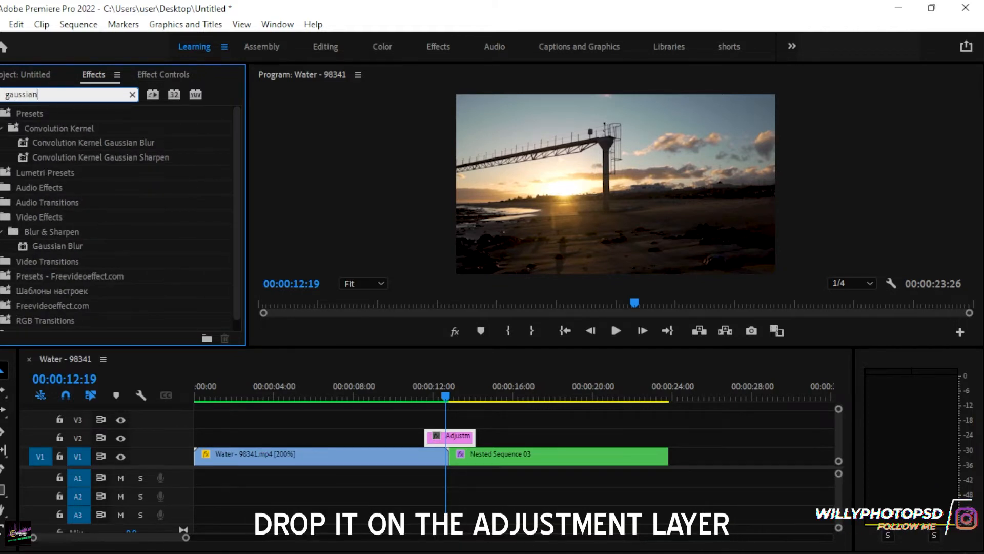
{"action": "key", "text": "BackSpace"}
{"action": "key", "text": "BackSpace"}
{"action": "key", "text": "BackSpace"}
{"action": "scroll", "coordinate": [60, 266], "scroll_direction": "down", "scroll_amount": 1}
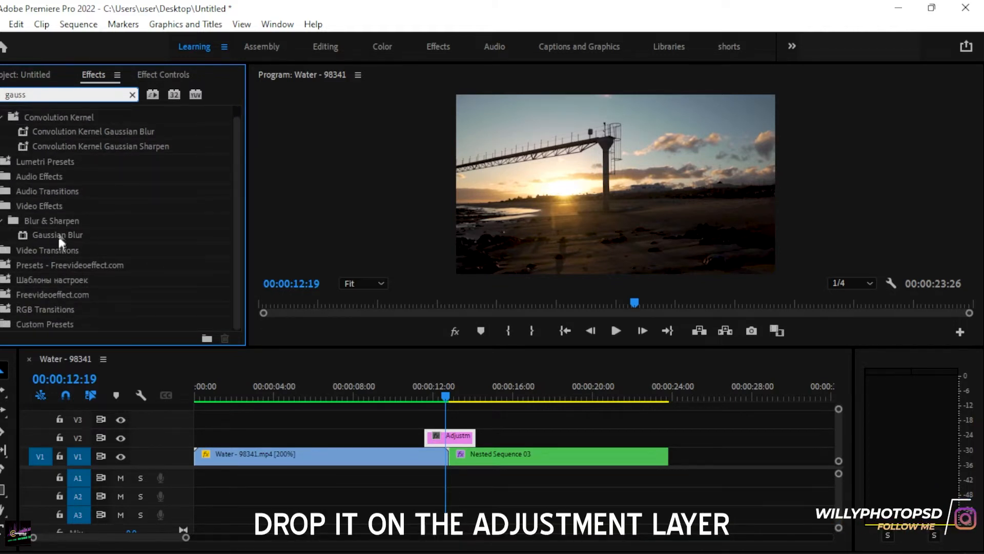
- Apply the Gaussian Blur video effect to the adjustment layer on V2
{"action": "left_click_drag", "start_coordinate": [57, 235], "coordinate": [286, 322]}
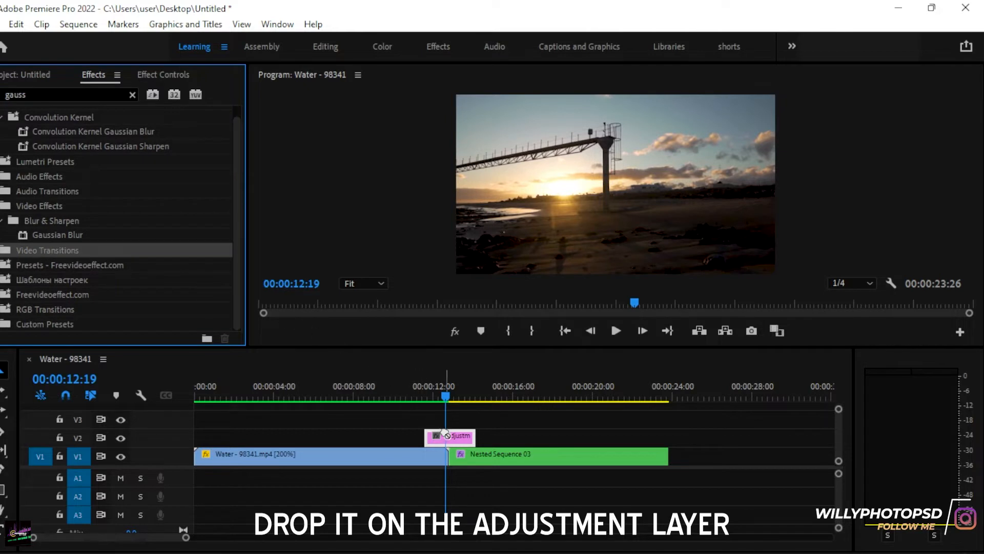
{"action": "left_click", "coordinate": [73, 237]}
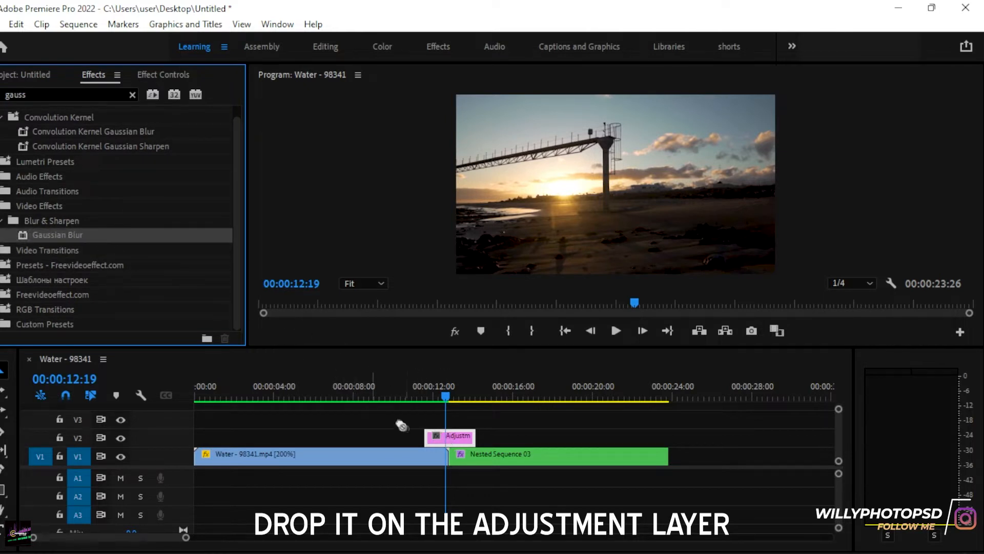
{"action": "left_click_drag", "start_coordinate": [402, 425], "coordinate": [441, 438]}
- Set Gaussian Blur Blurriness keyframes of 0.0 at the adjustment layer's end and at 00:00:11:22 near its start
{"action": "left_click", "coordinate": [428, 398]}
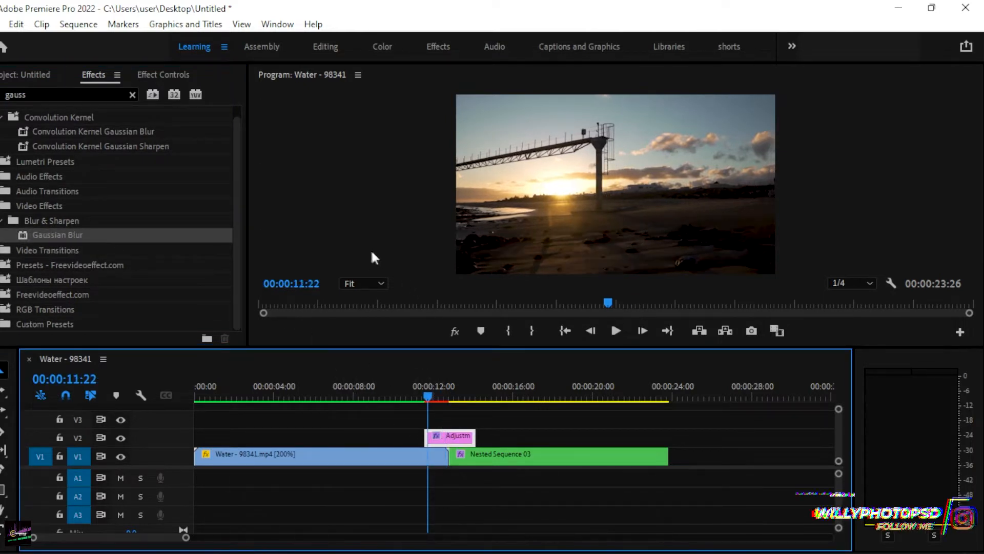
{"action": "left_click", "coordinate": [159, 75]}
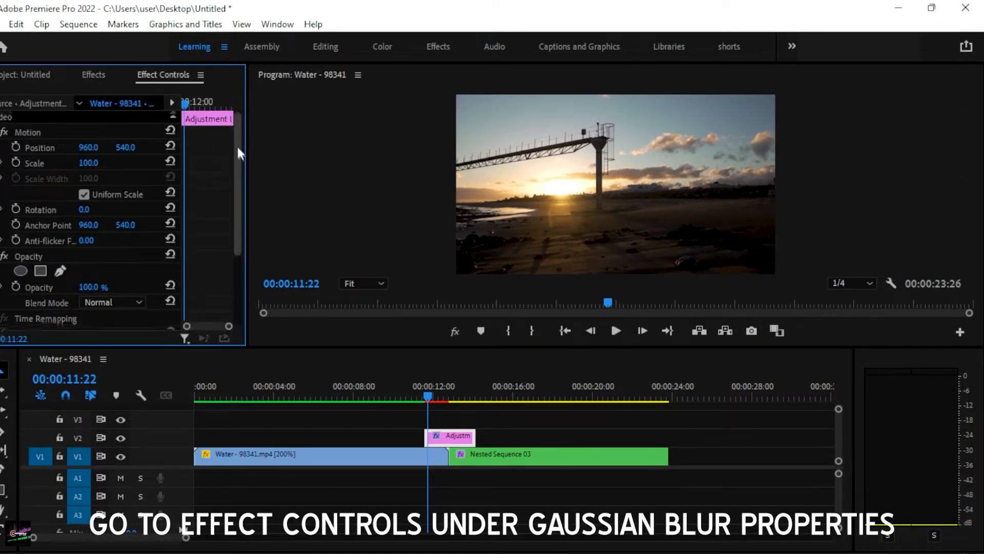
{"action": "left_click_drag", "start_coordinate": [237, 148], "coordinate": [277, 222]}
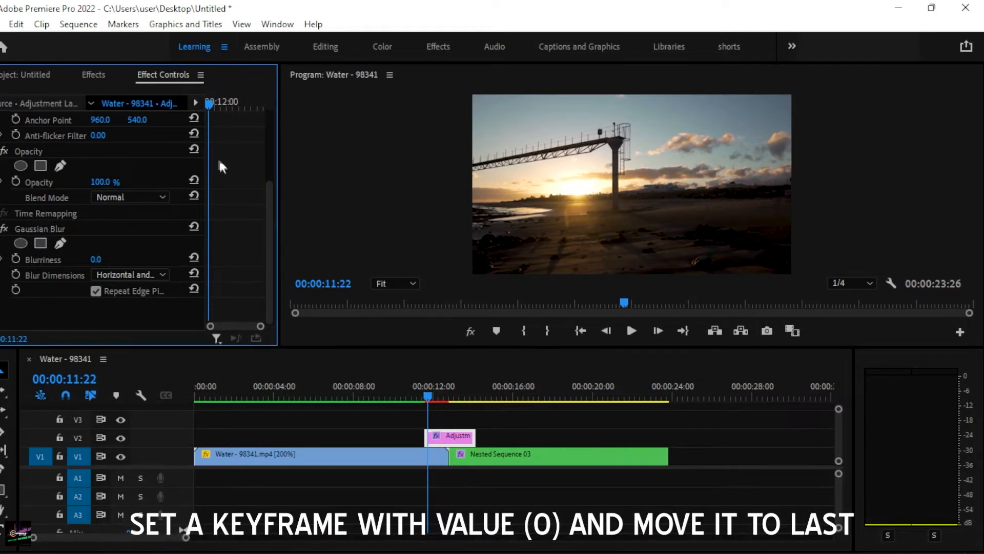
{"action": "left_click", "coordinate": [16, 259]}
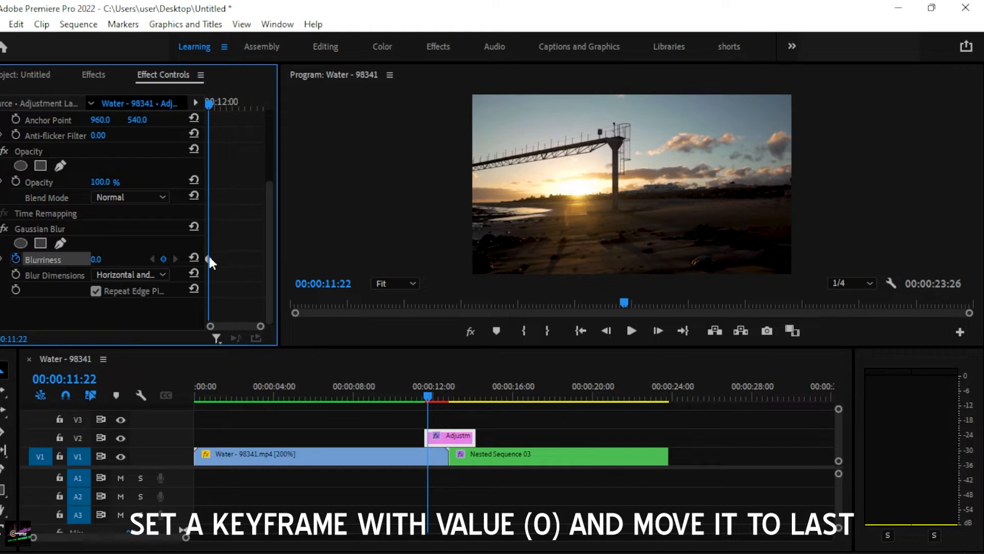
{"action": "left_click_drag", "start_coordinate": [208, 258], "coordinate": [263, 259]}
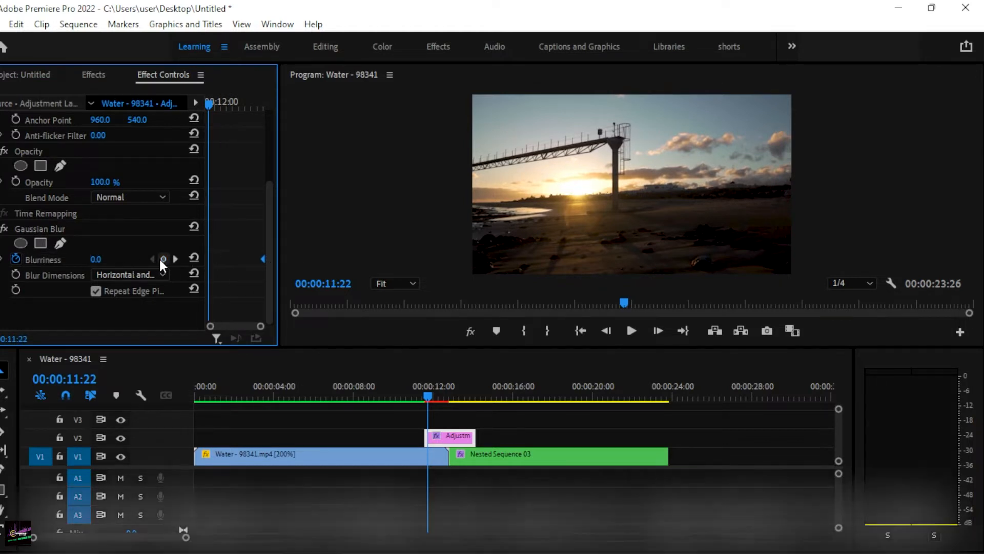
{"action": "left_click", "coordinate": [162, 259]}
{"action": "left_click", "coordinate": [207, 259]}
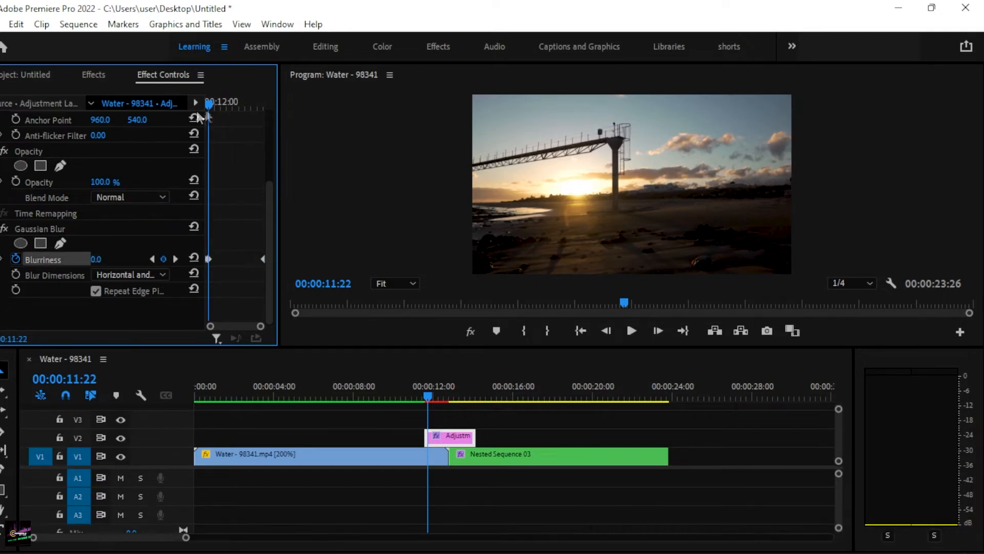
- Add a Blurriness keyframe of 150 at 00:00:12:25, at the cut between the two clips
{"action": "left_click_drag", "start_coordinate": [208, 102], "coordinate": [234, 110]}
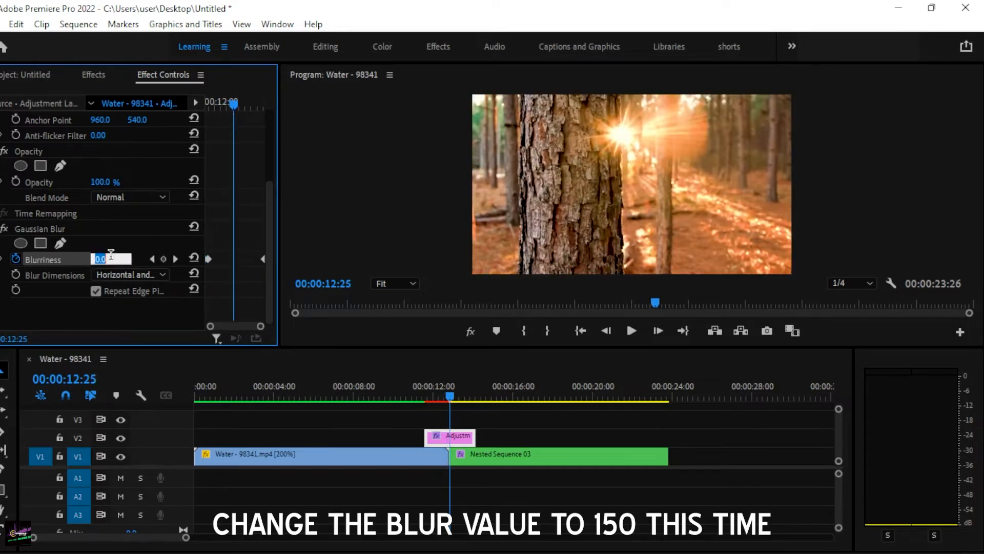
{"action": "type", "text": "0"}
{"action": "key", "text": "Return"}
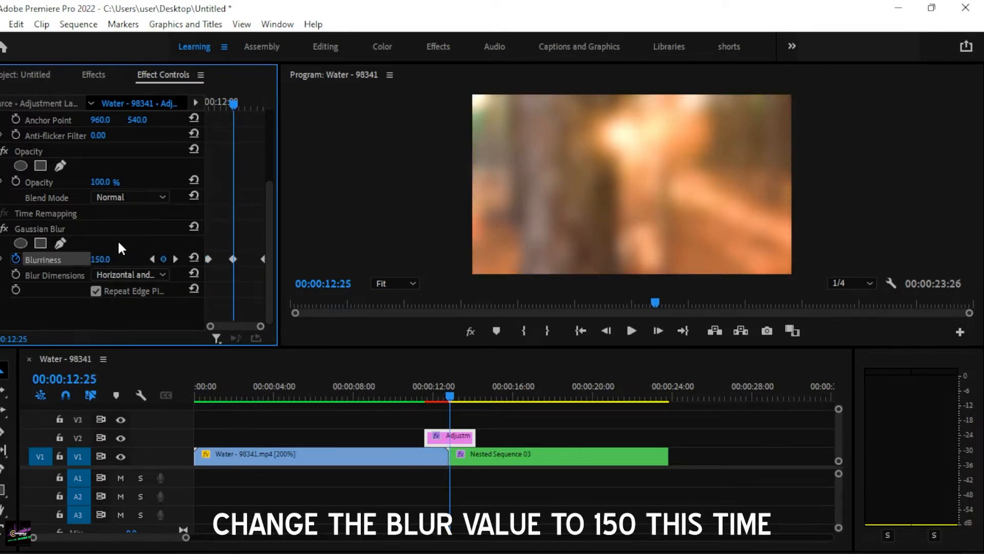
- Move the playhead to 00:00:11:04, select the adjustment layer and render the sequence In to Out for smooth playback
{"action": "left_click_drag", "start_coordinate": [432, 398], "coordinate": [414, 399]}
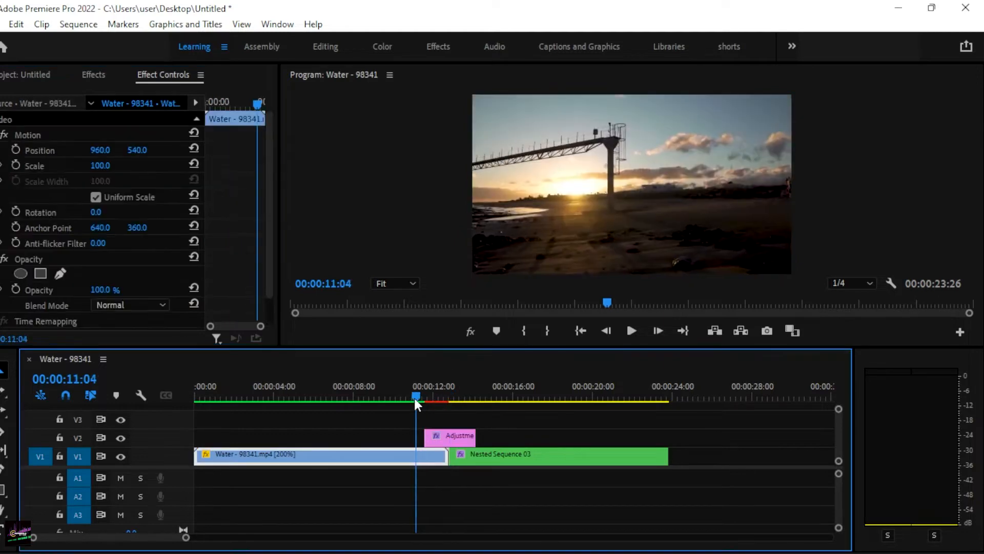
{"action": "left_click", "coordinate": [464, 436]}
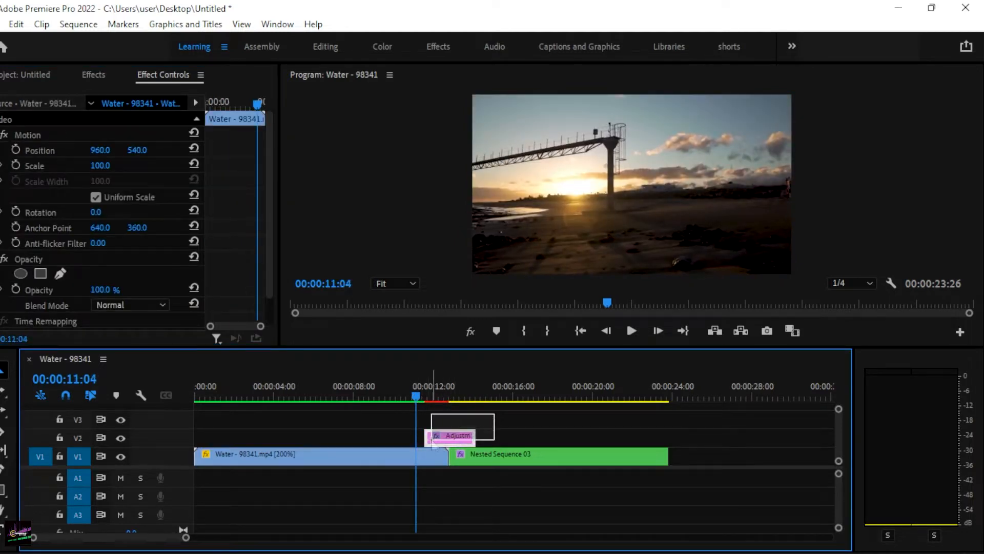
{"action": "left_click", "coordinate": [77, 24]}
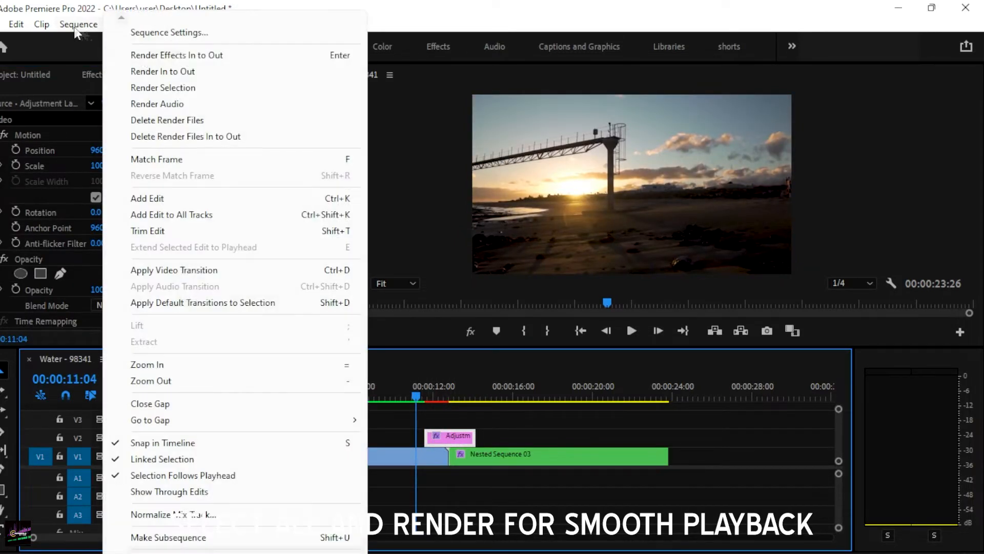
{"action": "left_click", "coordinate": [151, 66]}
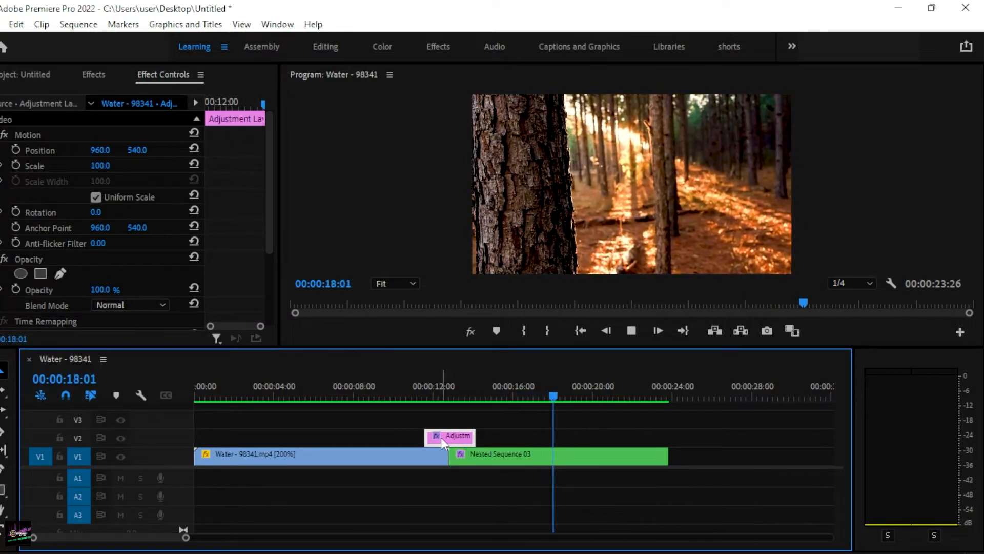
- Lengthen the adjustment layer at both ends around the cut and play the blur transition from 00:00:10:06
{"action": "key", "text": "space"}
{"action": "left_click_drag", "start_coordinate": [429, 437], "coordinate": [487, 437]}
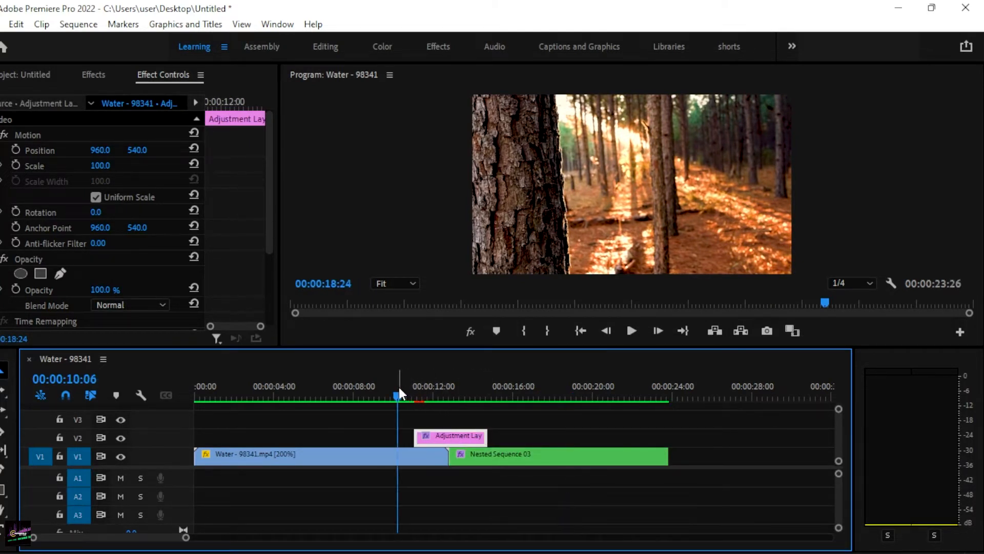
{"action": "left_click", "coordinate": [399, 388]}
{"action": "key", "text": "space"}
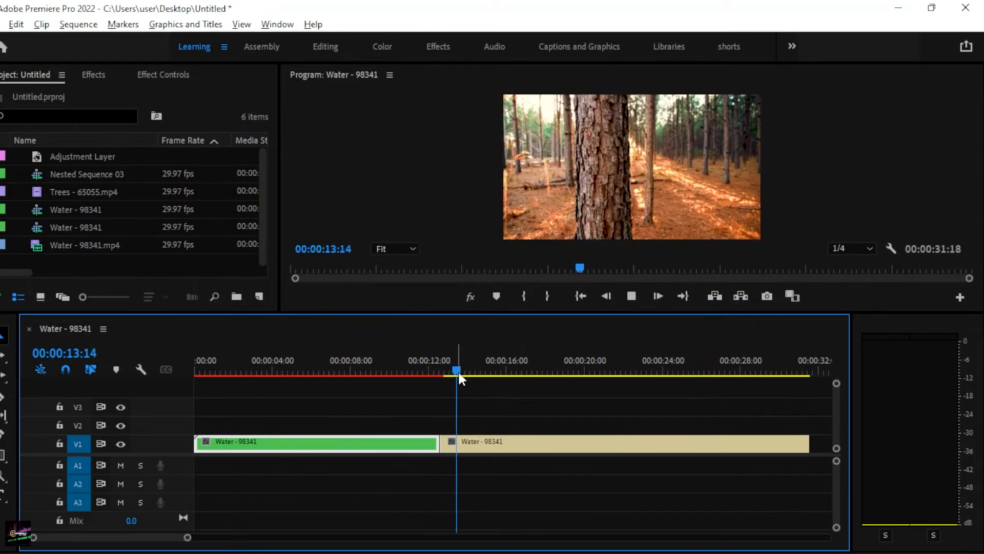
- Move the playhead to 00:00:10:04 in the sequence with two nested clips and search the effects for "Cross zoom"
{"action": "left_click_drag", "start_coordinate": [458, 370], "coordinate": [395, 363]}
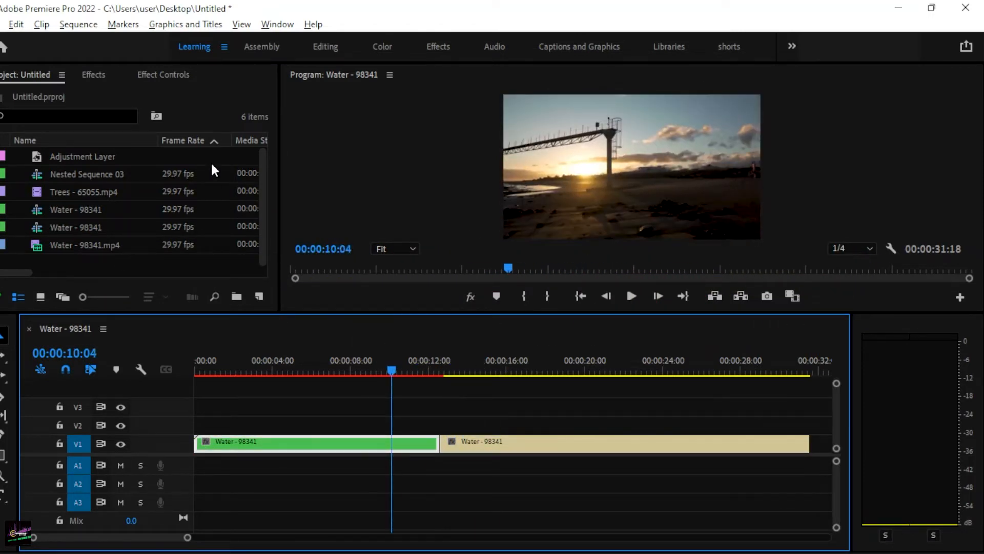
{"action": "left_click", "coordinate": [92, 77]}
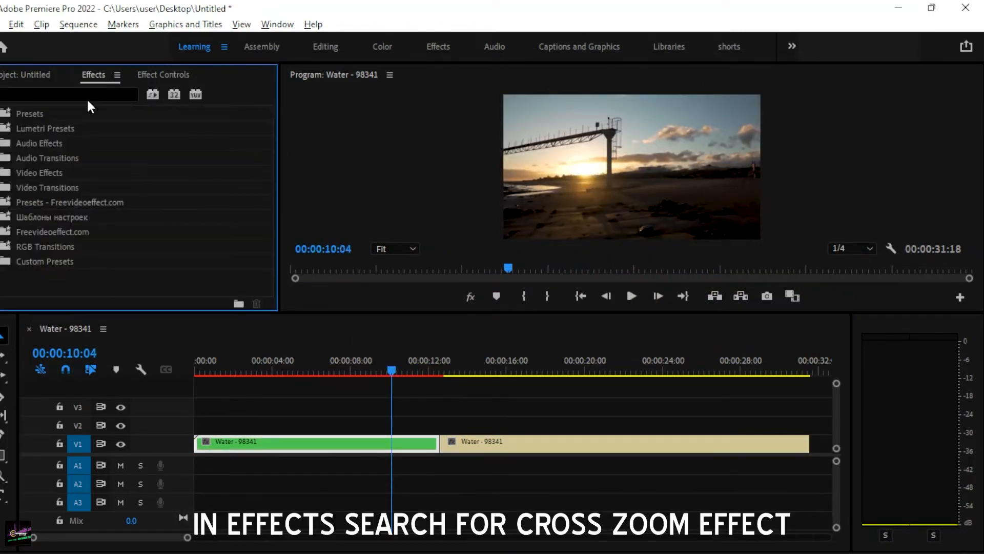
{"action": "left_click", "coordinate": [85, 94]}
{"action": "type", "text": "c"}
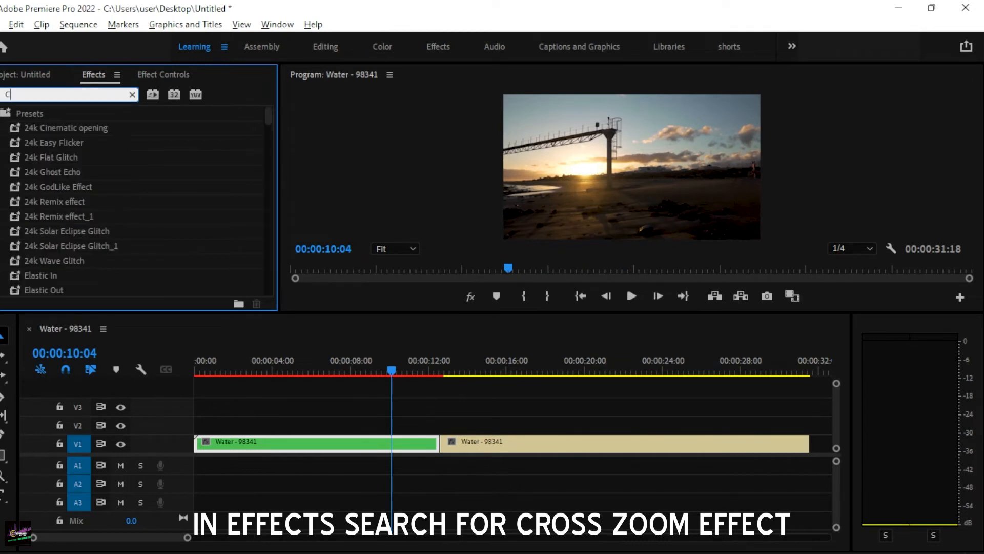
{"action": "type", "text": "ross"}
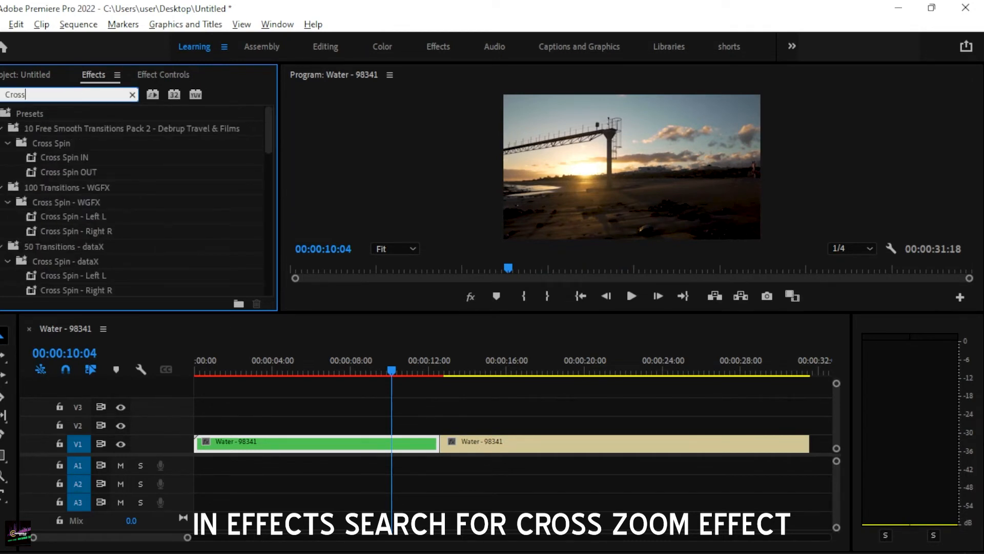
{"action": "type", "text": " zoom"}
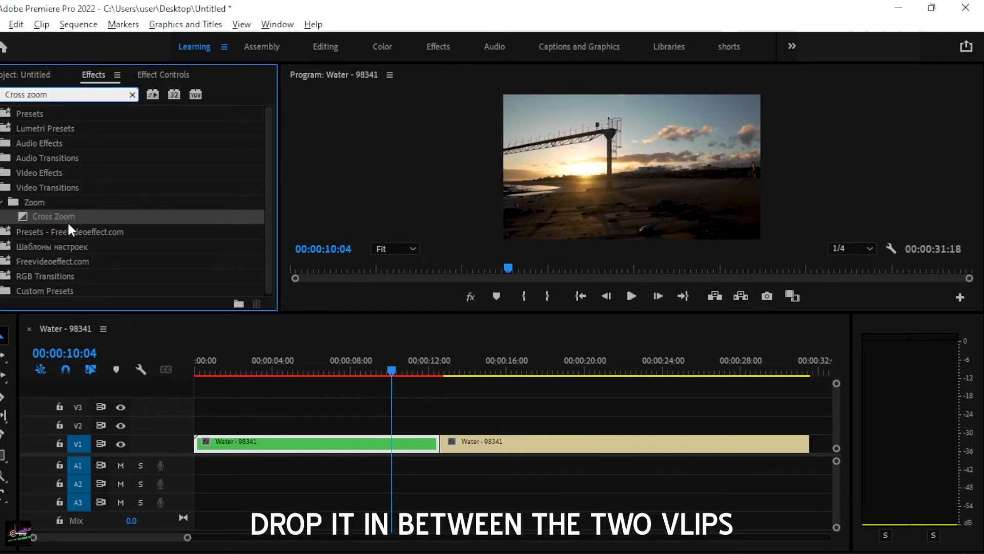
{"action": "left_click_drag", "start_coordinate": [64, 213], "coordinate": [221, 279]}
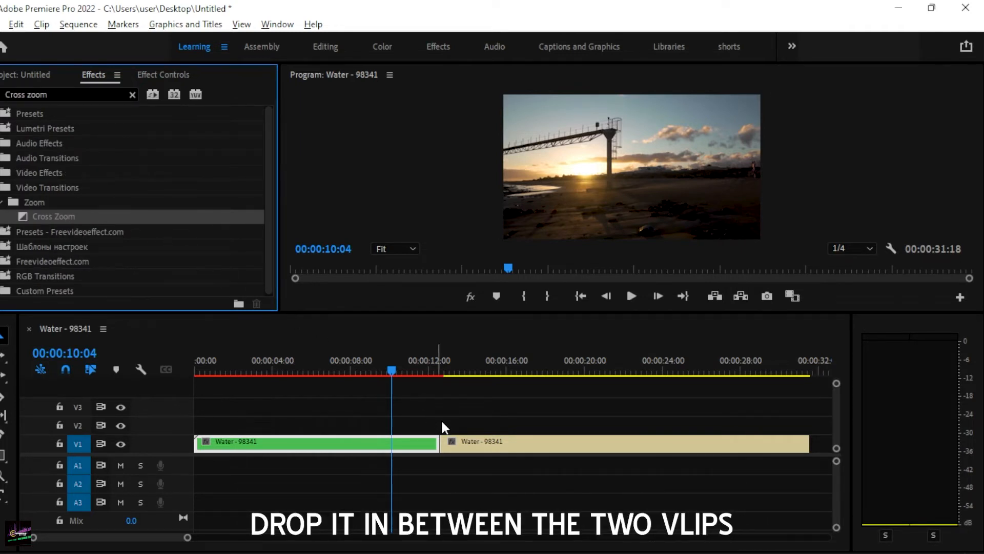
{"action": "left_click_drag", "start_coordinate": [454, 450], "coordinate": [451, 442]}
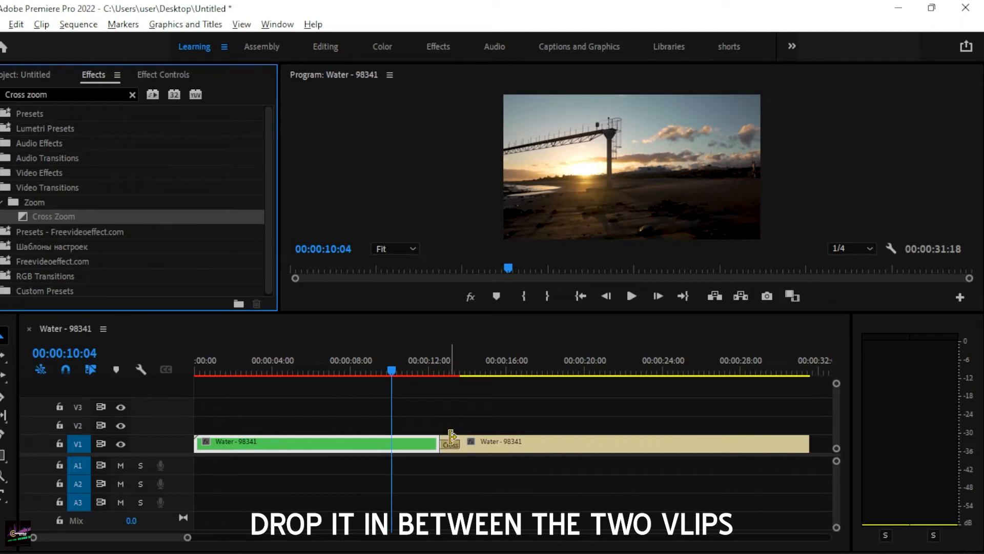
{"action": "key", "text": "ctrl+z"}
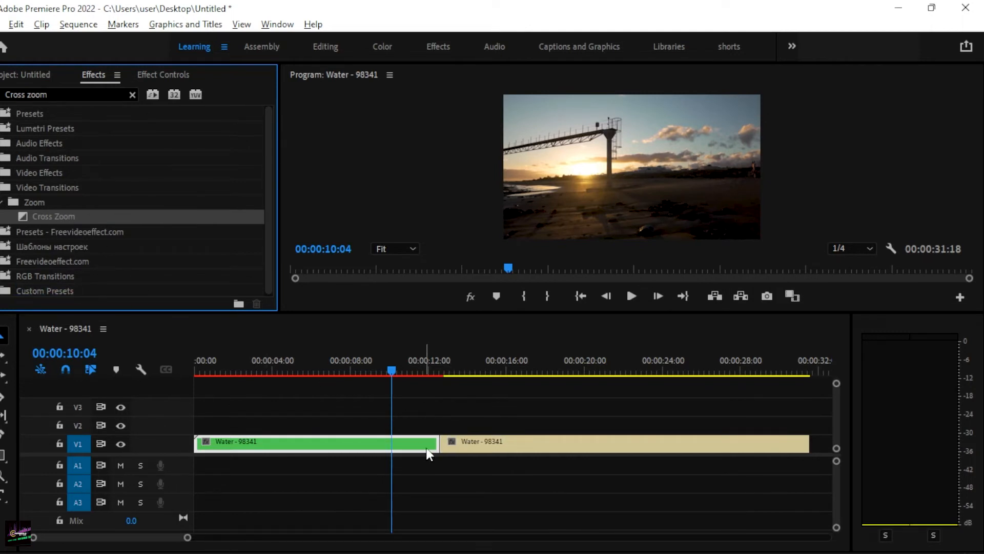
- Place the Cross Zoom transition centred on the cut between the two V1 clips and stretch it from about 00:00:08 to 00:00:17
{"action": "left_click_drag", "start_coordinate": [428, 453], "coordinate": [444, 460]}
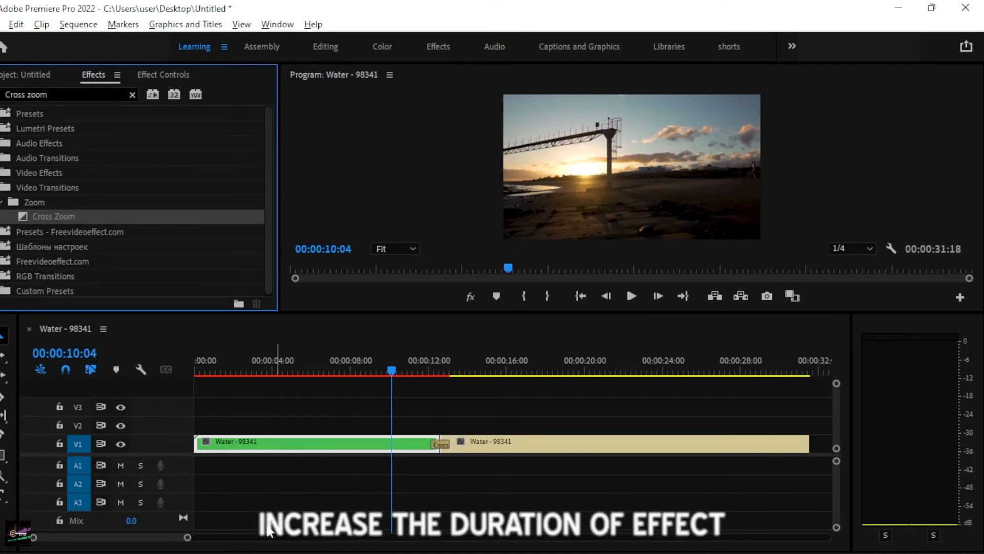
{"action": "left_click", "coordinate": [442, 447]}
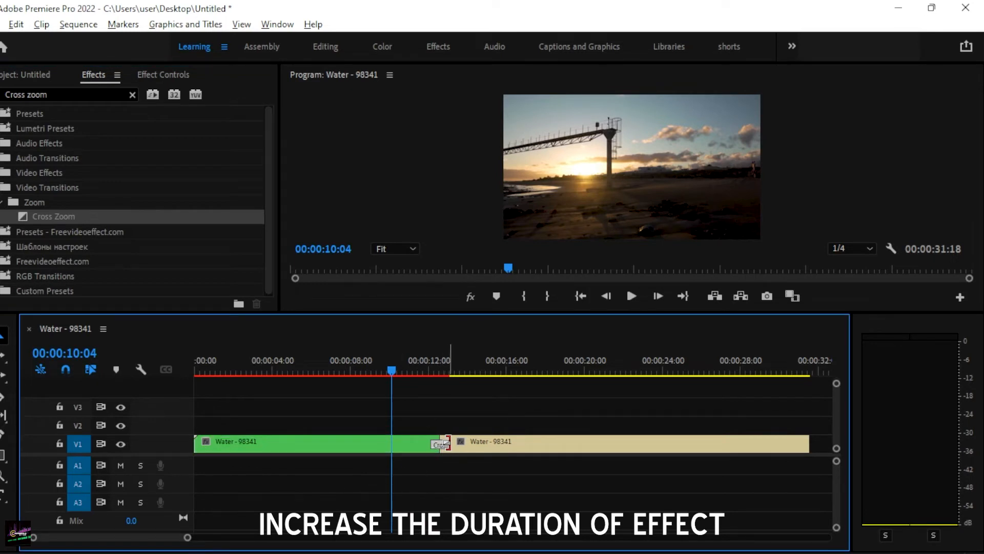
{"action": "left_click_drag", "start_coordinate": [445, 444], "coordinate": [520, 450]}
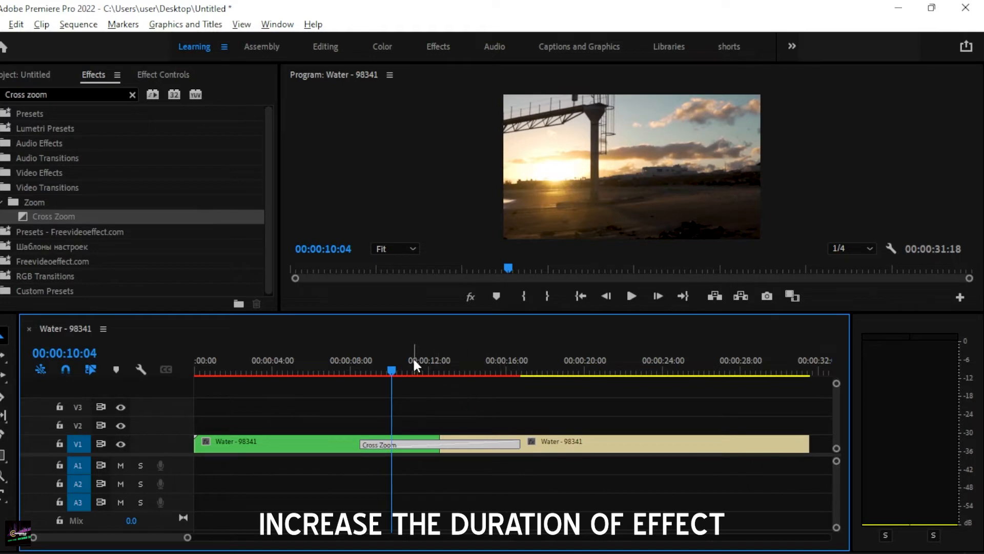
{"action": "left_click", "coordinate": [307, 369]}
{"action": "left_click_drag", "start_coordinate": [310, 367], "coordinate": [495, 380]}
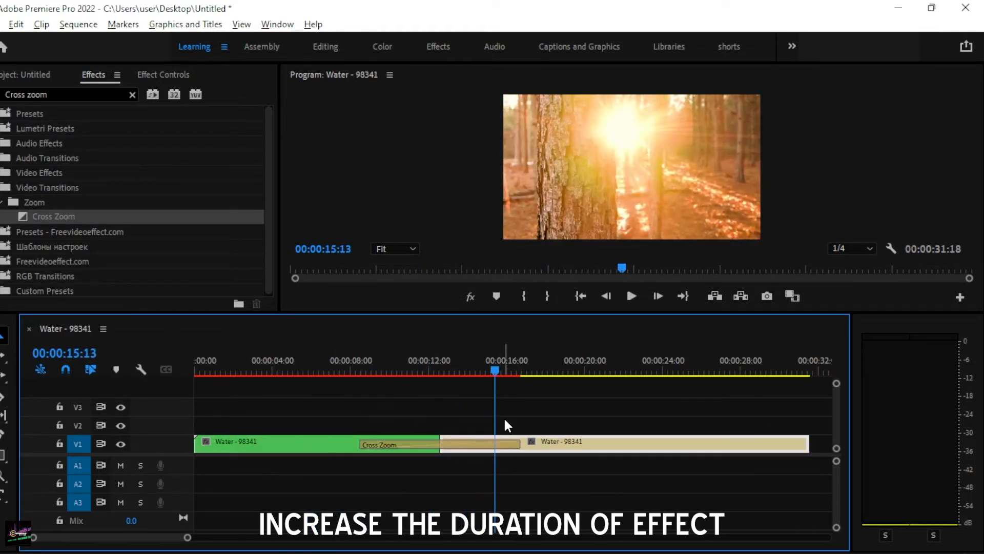
{"action": "left_click_drag", "start_coordinate": [513, 444], "coordinate": [527, 445]}
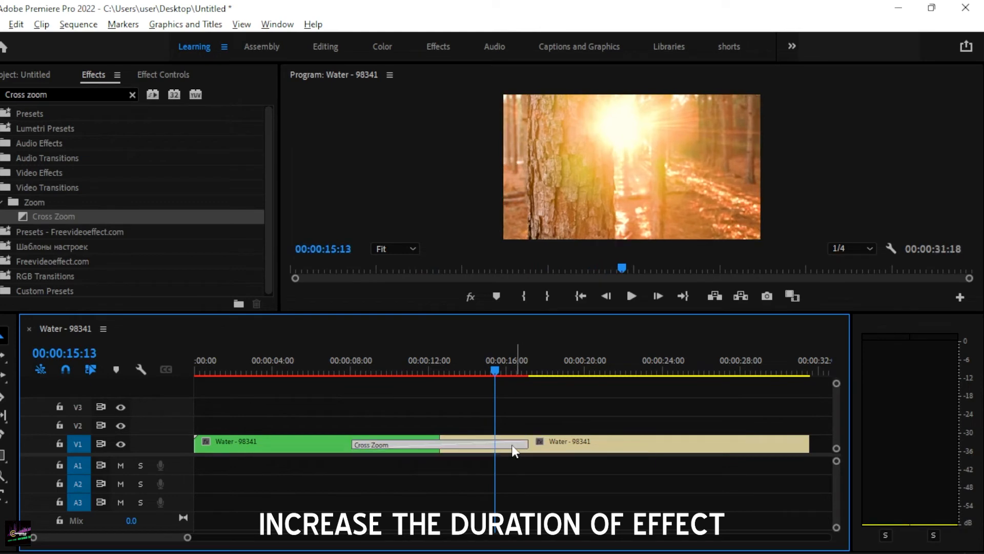
- Select both V1 clips with their transition, render the sequence In to Out and preview the result
{"action": "left_click_drag", "start_coordinate": [345, 396], "coordinate": [548, 478]}
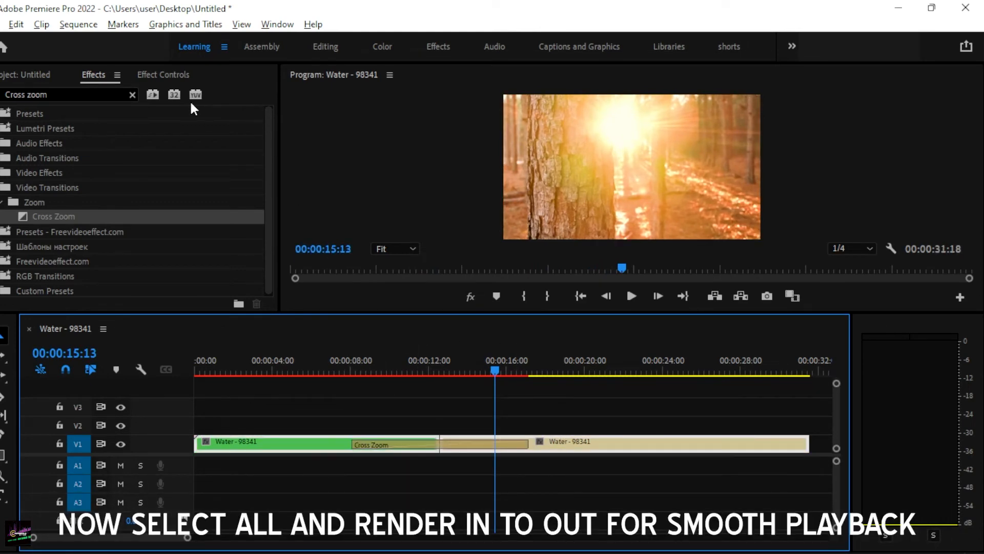
{"action": "left_click", "coordinate": [78, 24]}
{"action": "left_click", "coordinate": [169, 69]}
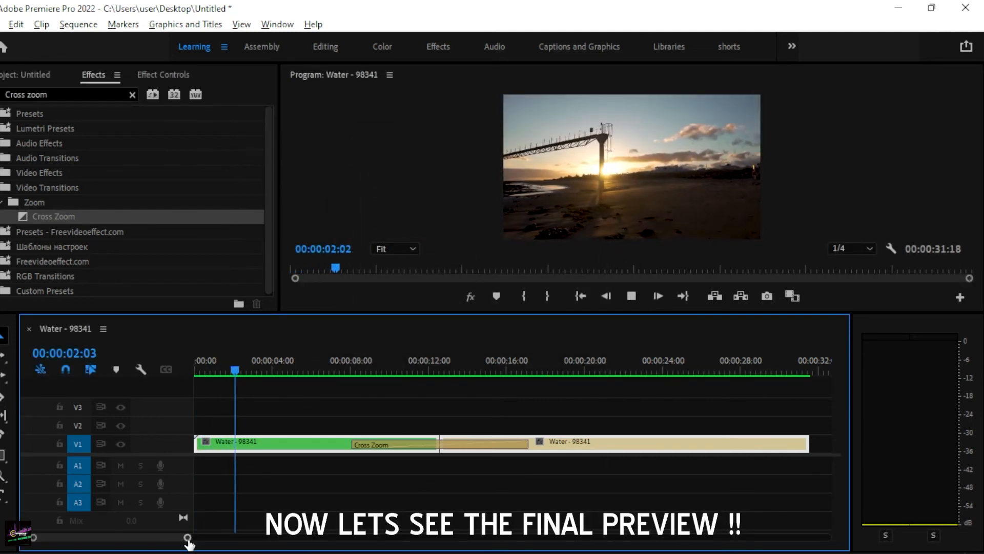
{"action": "left_click_drag", "start_coordinate": [188, 536], "coordinate": [226, 545]}
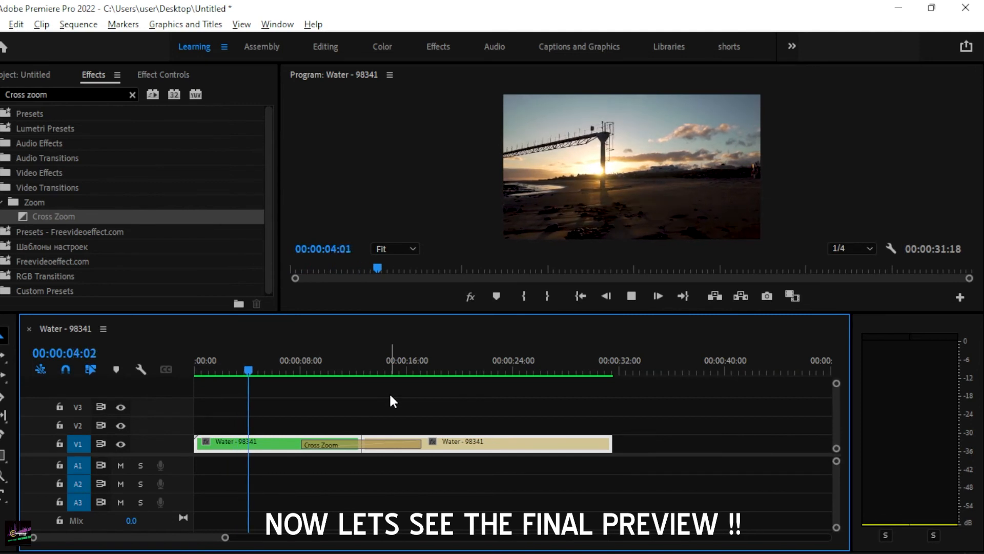